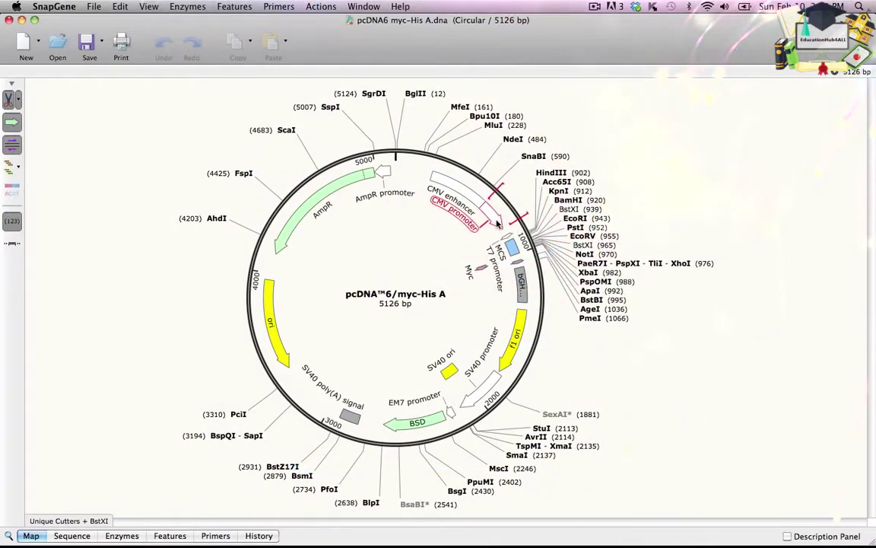
# Select the MCS feature (902–999, 98 bp) on the pcDNA6/myc-His A map
pyautogui.moveTo(497, 222)
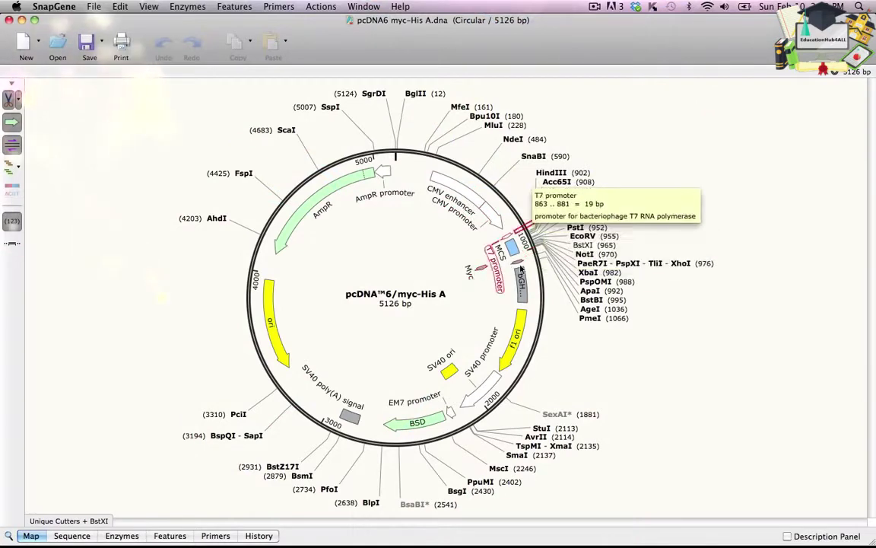
pyautogui.moveTo(517, 264)
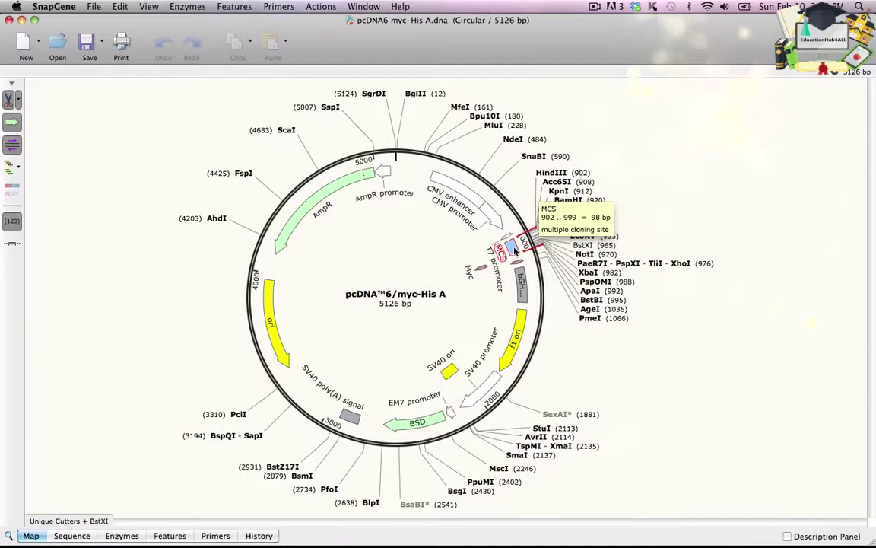
pyautogui.click(515, 250)
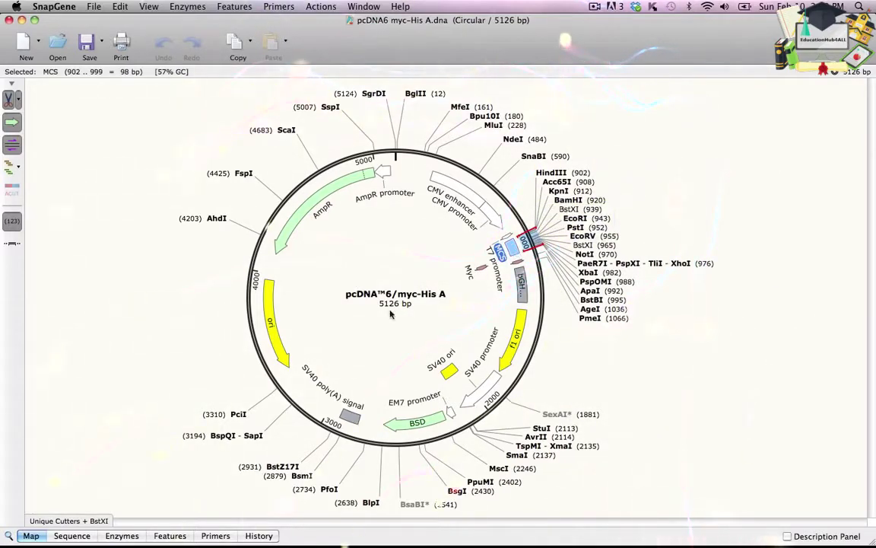
# In the sequence view, select bases 902–996, starting just before HindIII
pyautogui.click(72, 536)
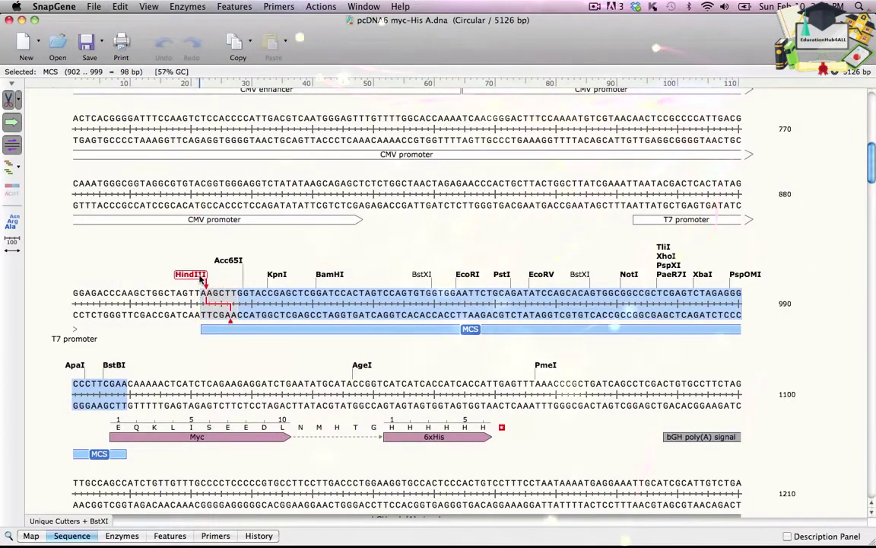
pyautogui.click(199, 292)
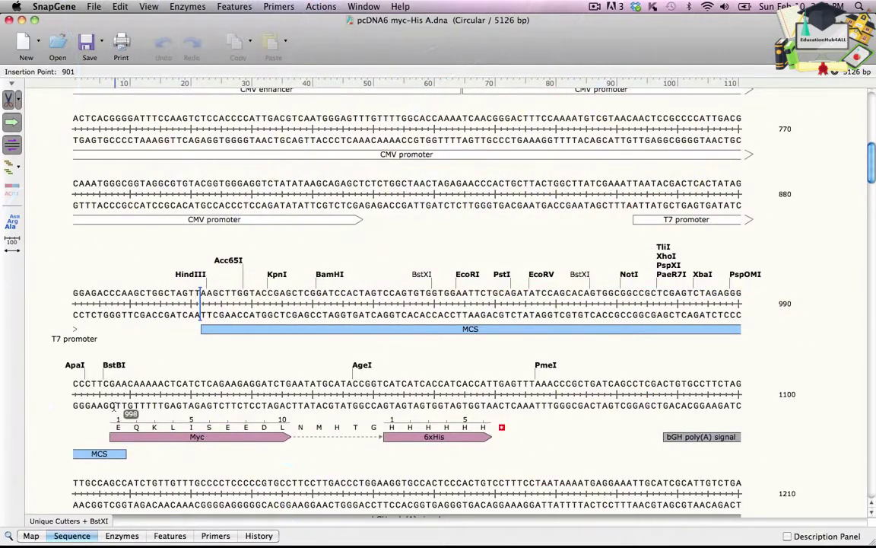
pyautogui.keyDown('shift'); pyautogui.click(110, 382); pyautogui.keyUp('shift')
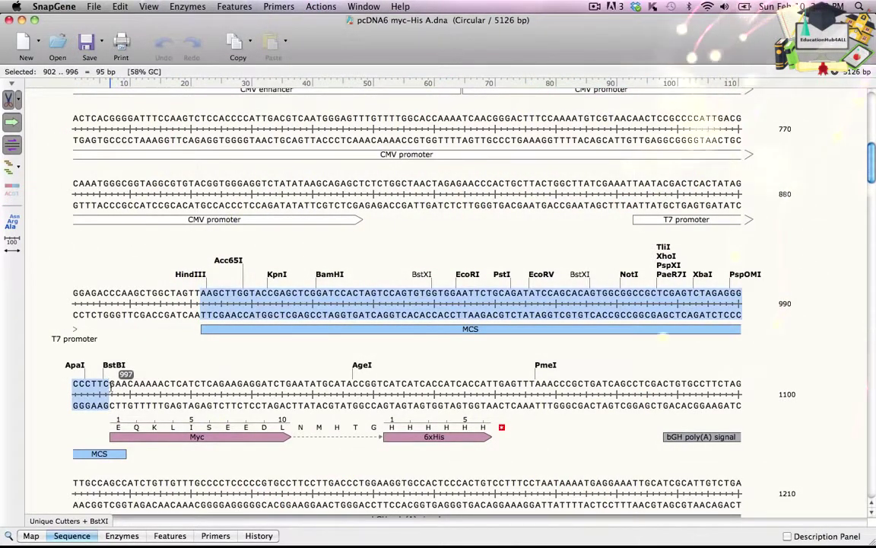
# Start Gibson Assembly > Insert Two Fragments with pcDNA6 myc-His A as the linearized vector
pyautogui.click(321, 6)
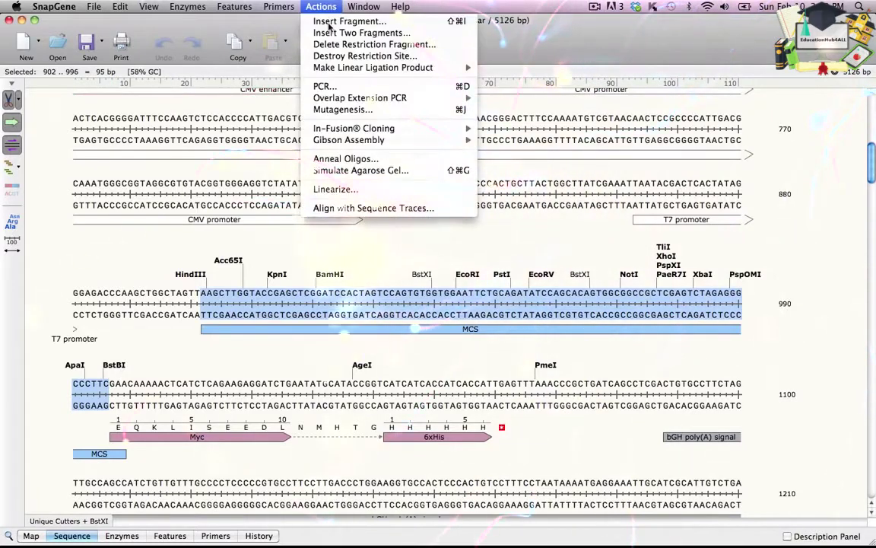
pyautogui.moveTo(387, 145)
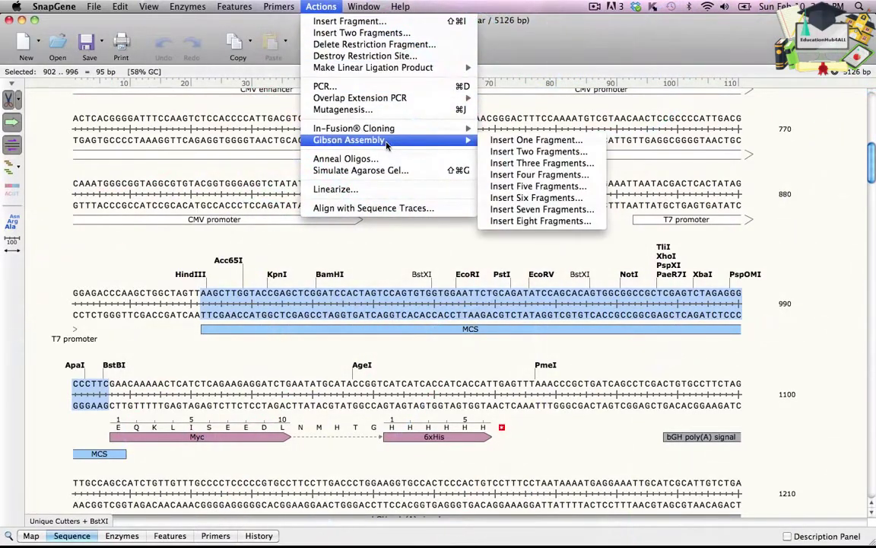
pyautogui.click(493, 152)
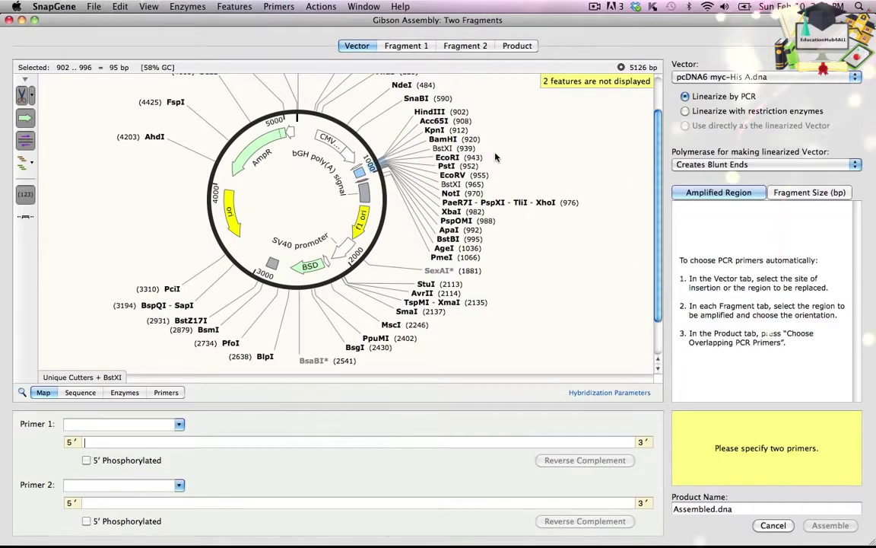
pyautogui.click(416, 48)
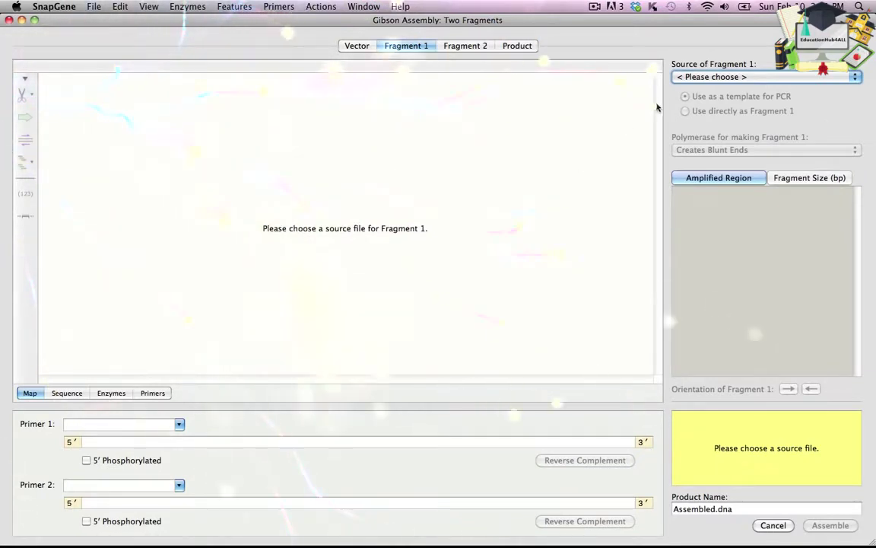
# Use pSNAPf.dna as the Fragment 1 source and select its SNAP-tag feature
pyautogui.click(715, 76)
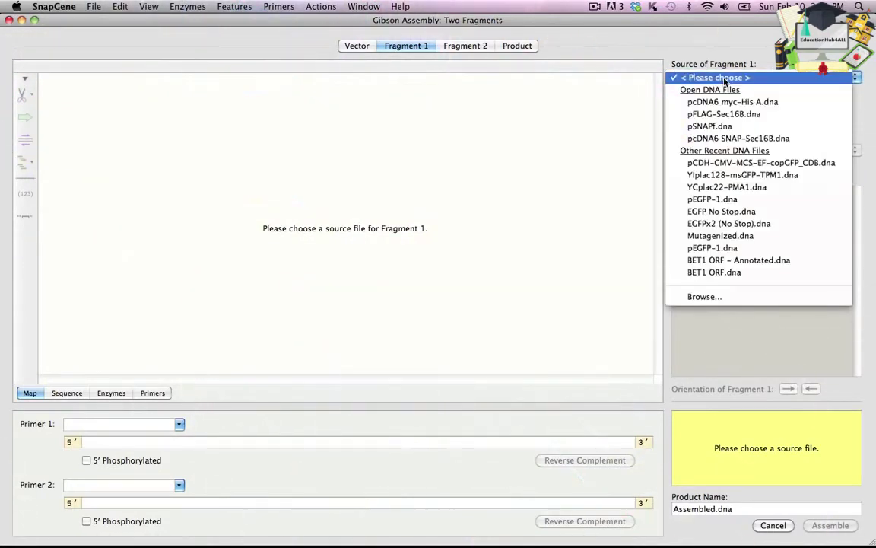
pyautogui.click(725, 126)
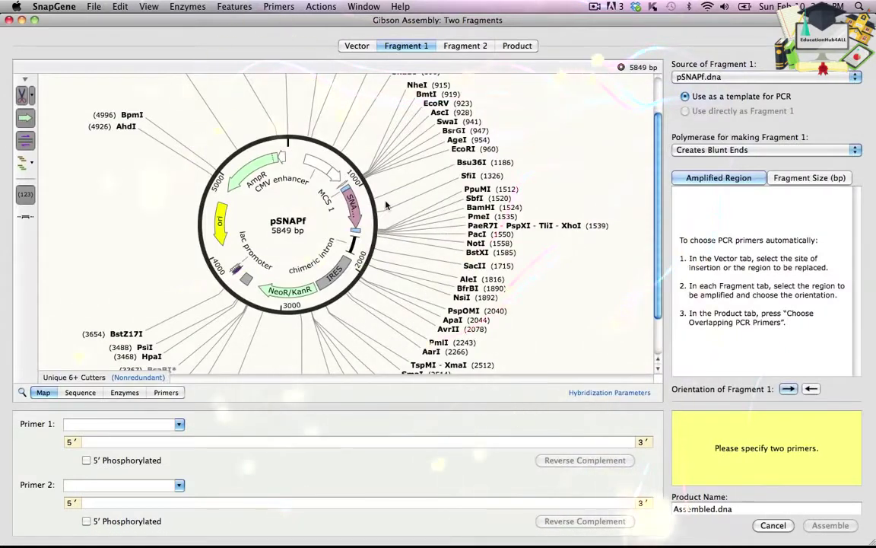
pyautogui.click(352, 219)
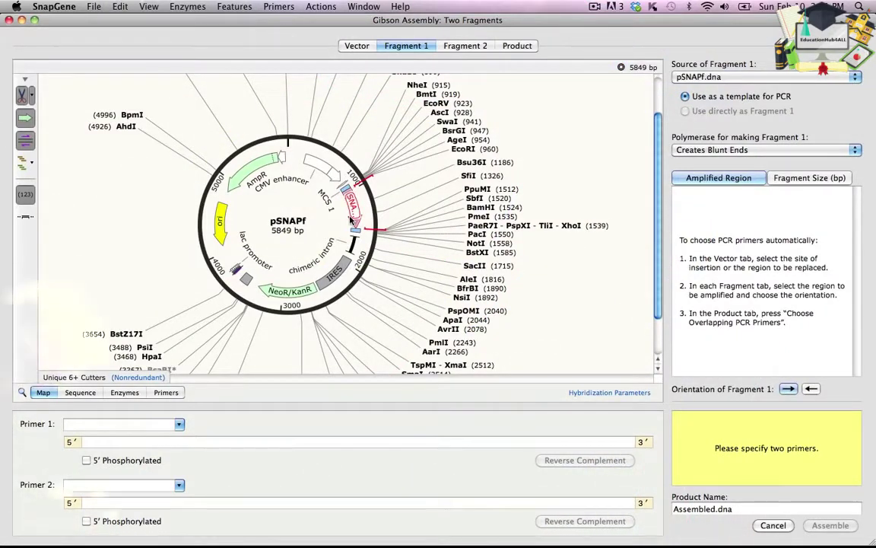
pyautogui.click(354, 219)
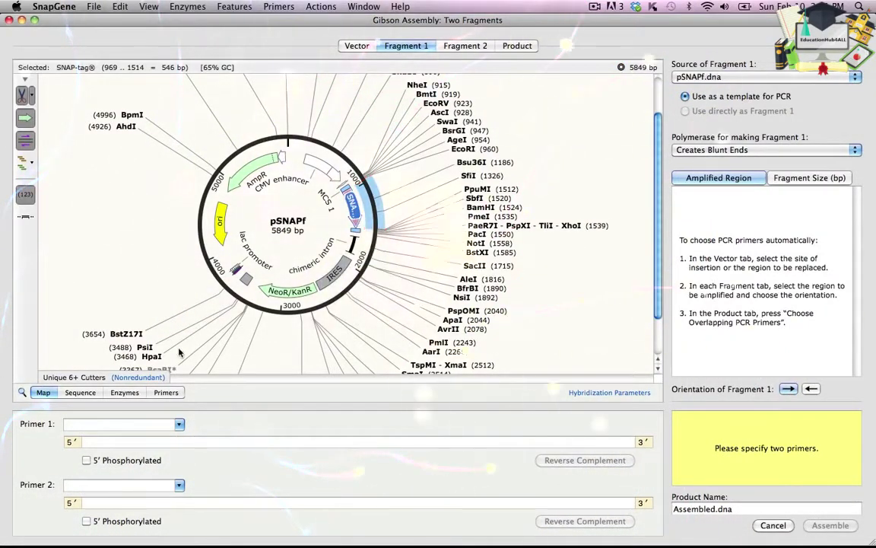
# Refine the Fragment 1 amplified region to bases 966–1514 in the sequence view
pyautogui.click(80, 392)
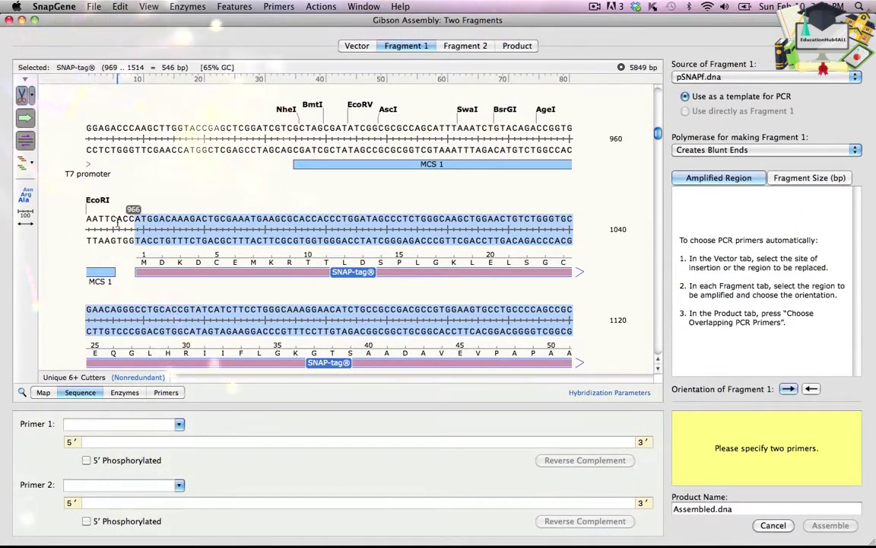
pyautogui.moveTo(118, 221); pyautogui.dragTo(160, 219)
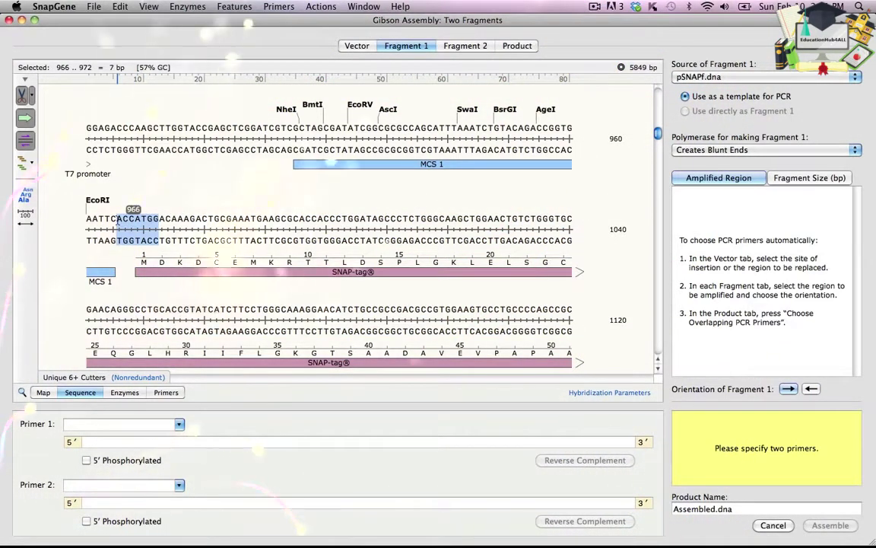
pyautogui.click(116, 221)
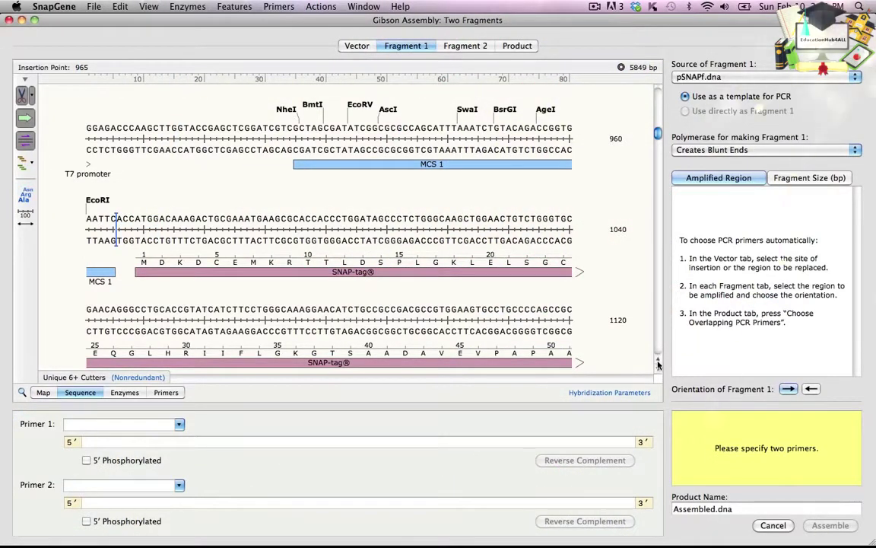
pyautogui.scroll(-3, 659, 347)
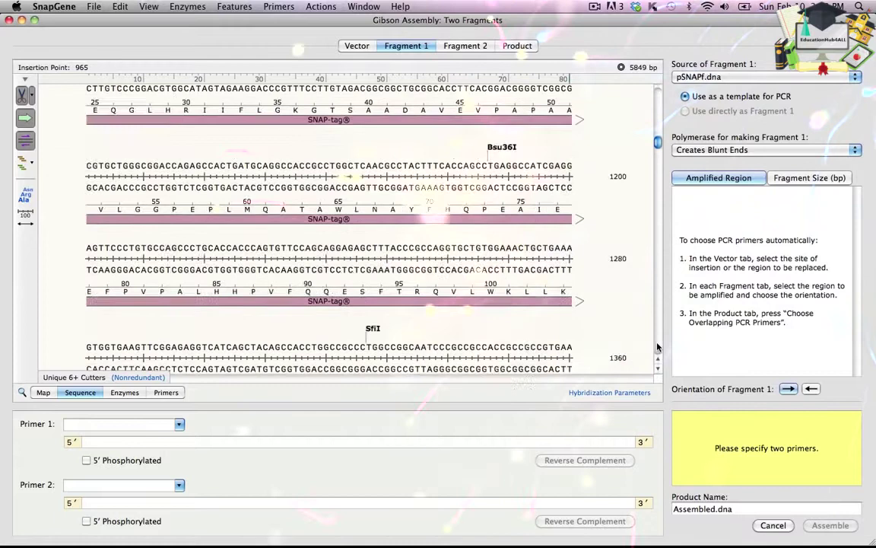
pyautogui.scroll(-3, 659, 347)
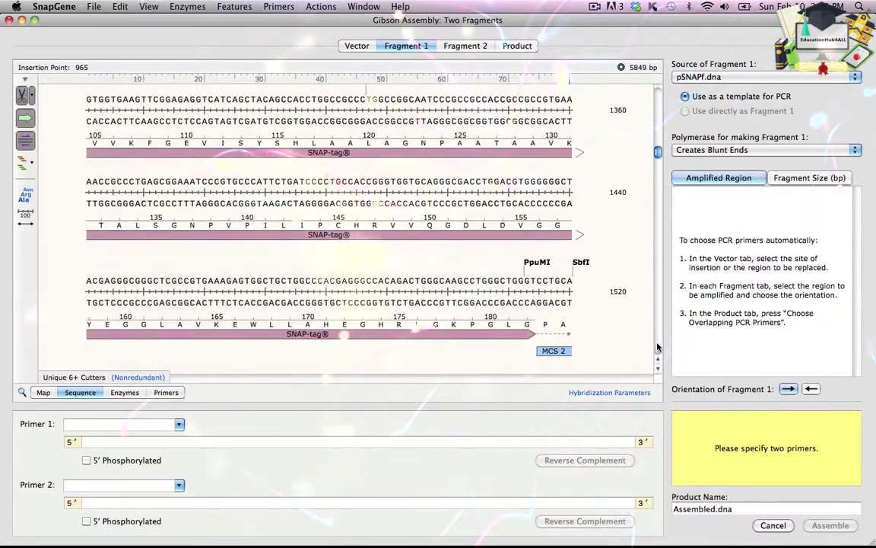
pyautogui.keyDown('shift'); pyautogui.click(531, 327); pyautogui.keyUp('shift')
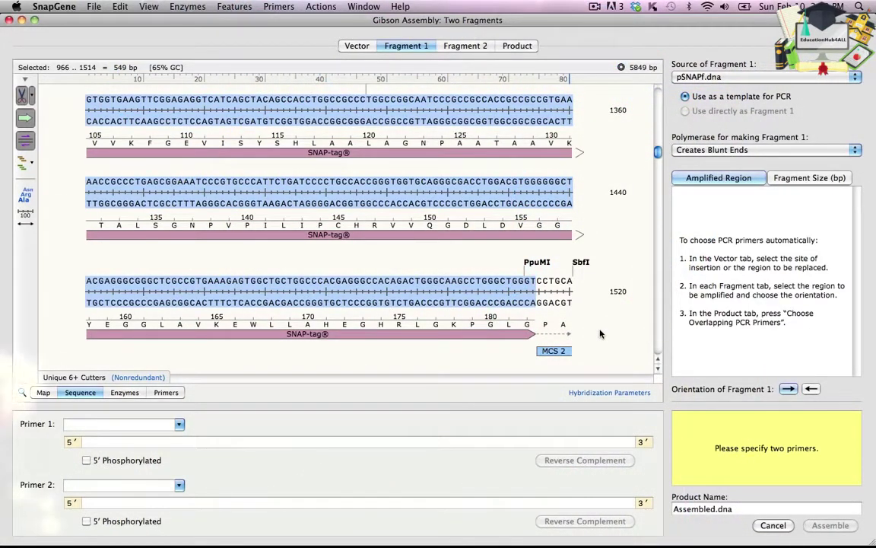
# Use pFLAG-Sec16B.dna as the Fragment 2 source and select the Sec16B feature on its map
pyautogui.click(465, 47)
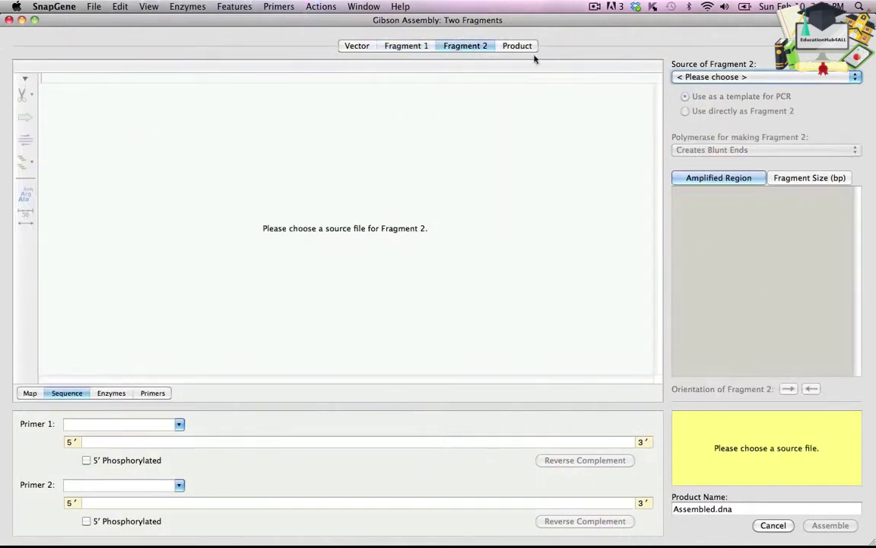
pyautogui.click(743, 79)
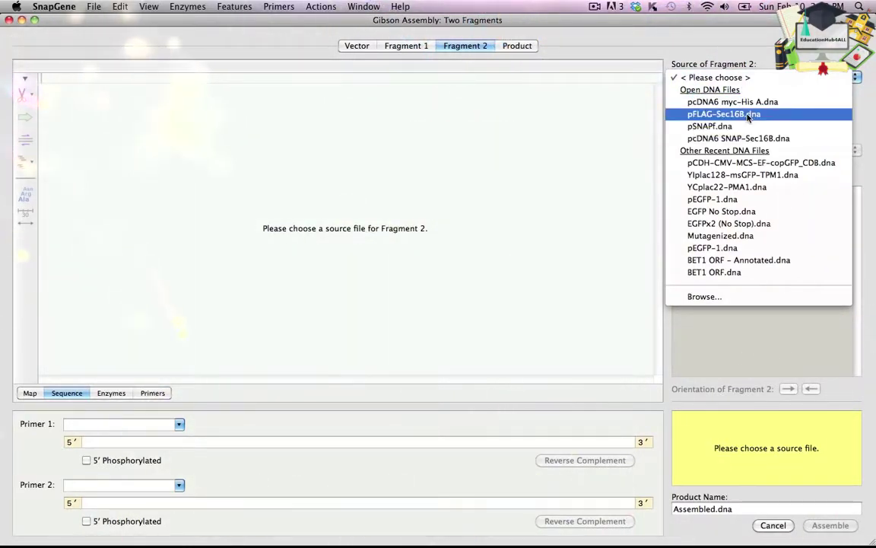
pyautogui.click(749, 114)
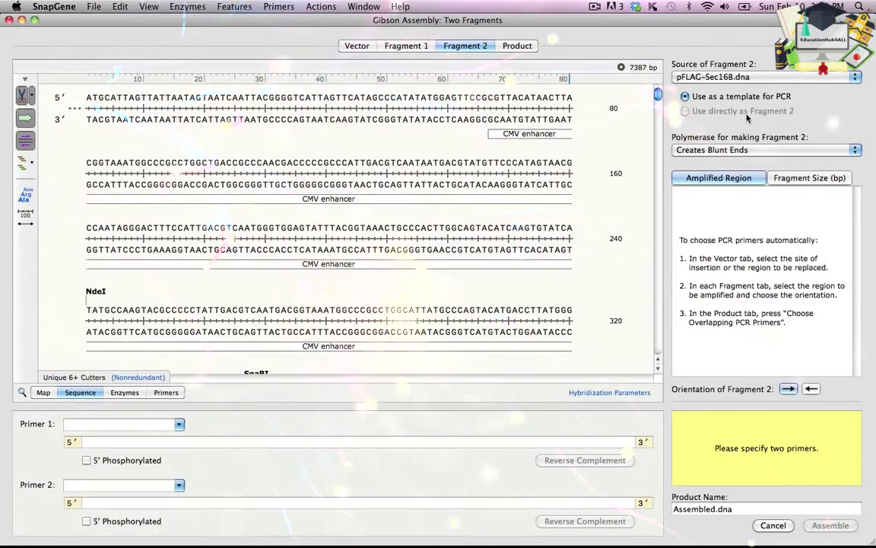
pyautogui.click(43, 392)
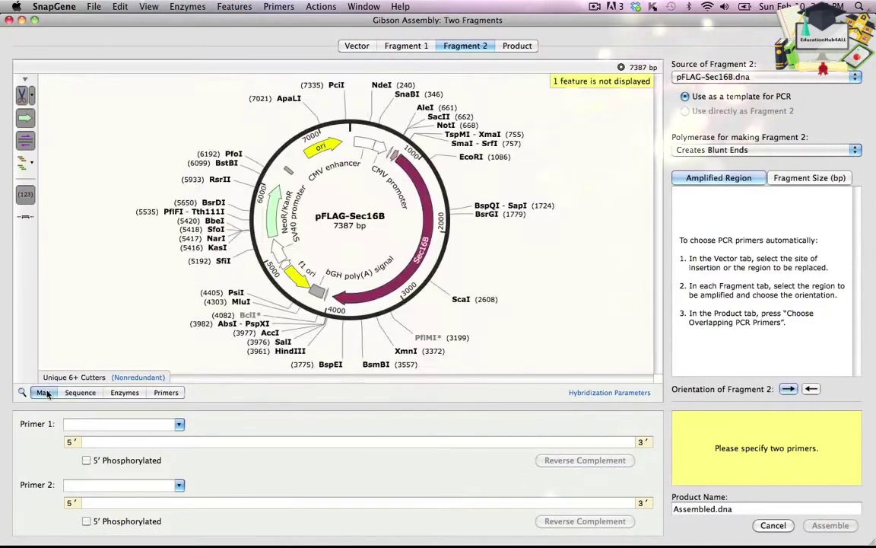
pyautogui.click(374, 296)
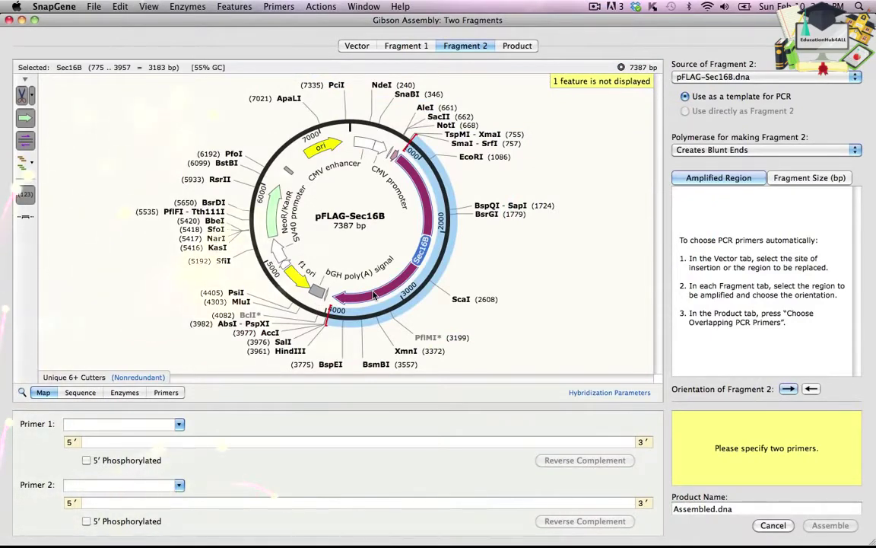
# Select bases 775–3954, from the Sec16B start codon to its last codon, as the amplified region
pyautogui.click(80, 393)
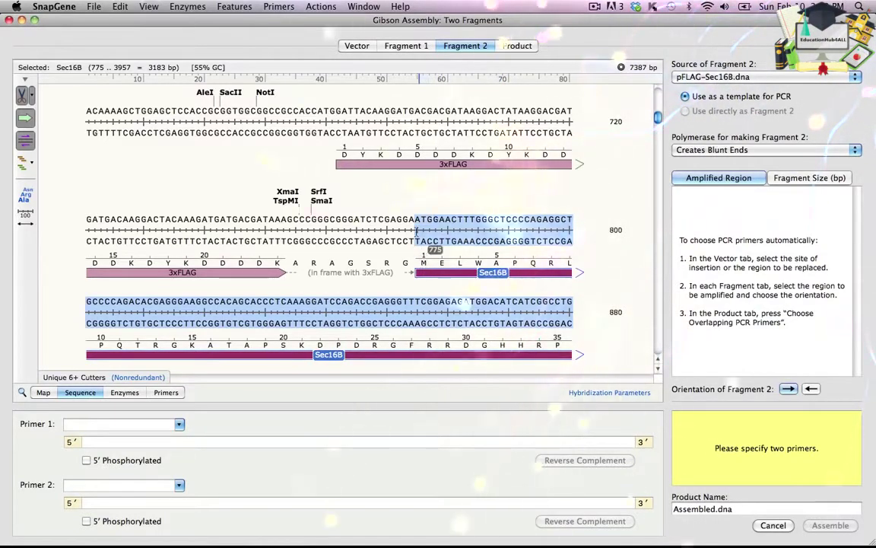
pyautogui.click(425, 263)
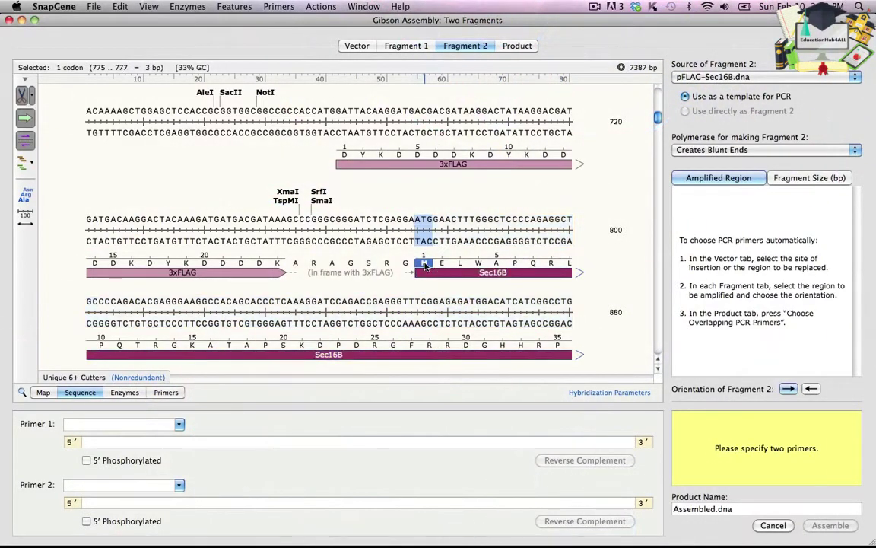
pyautogui.scroll(-10, 659, 346)
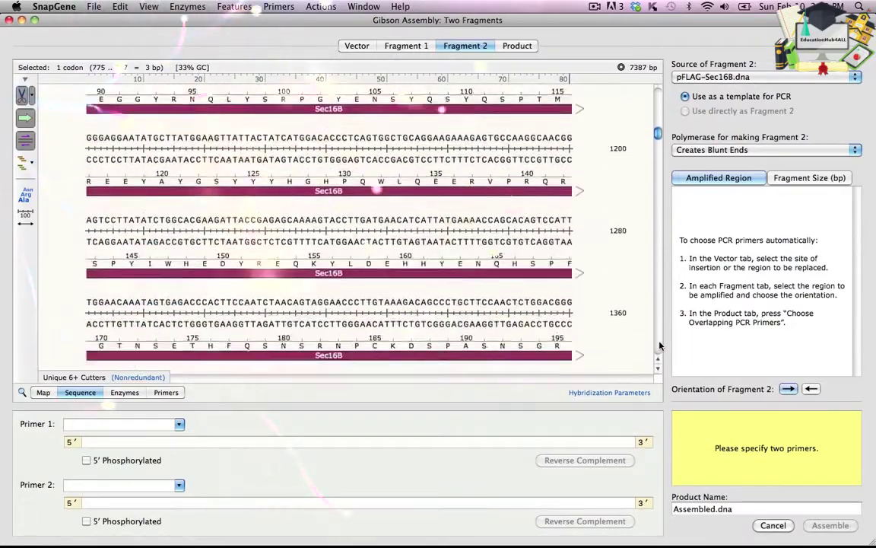
pyautogui.scroll(-10, 659, 346)
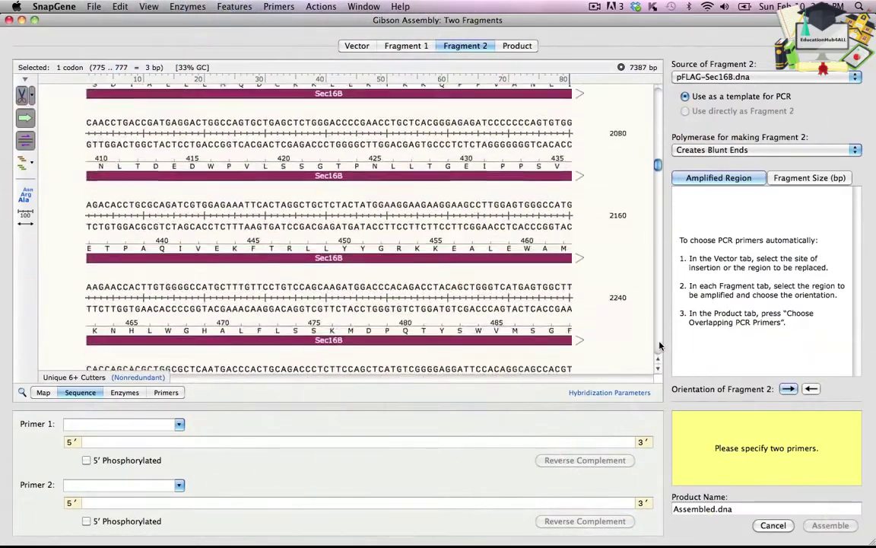
pyautogui.scroll(-10, 659, 346)
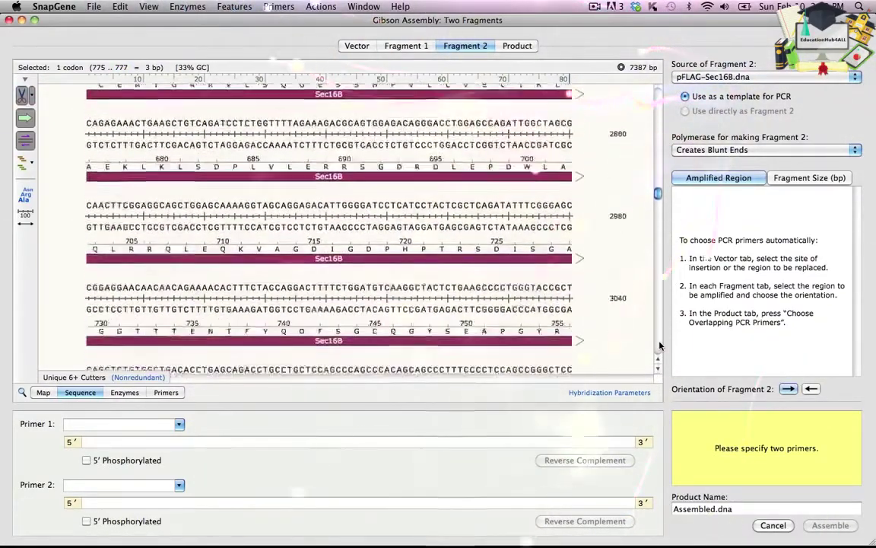
pyautogui.scroll(-10, 659, 346)
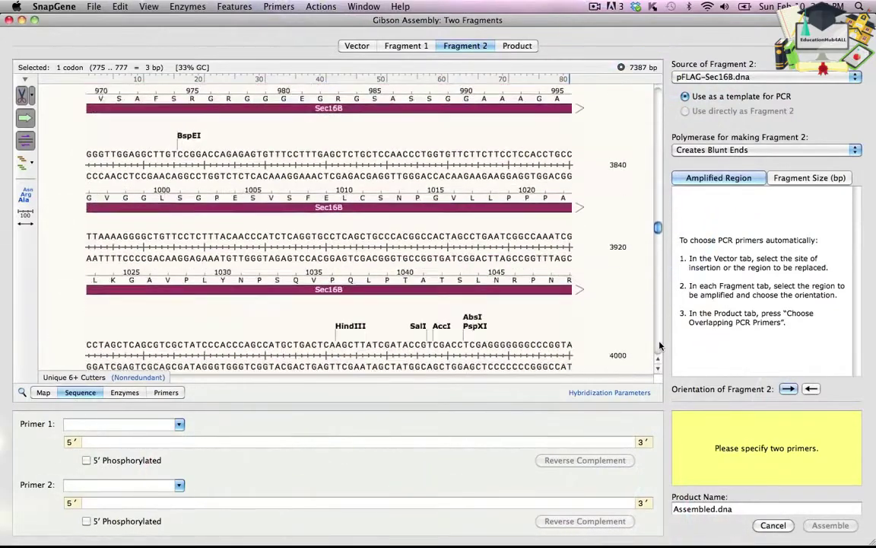
pyautogui.keyDown('shift'); pyautogui.click(282, 288); pyautogui.keyUp('shift')
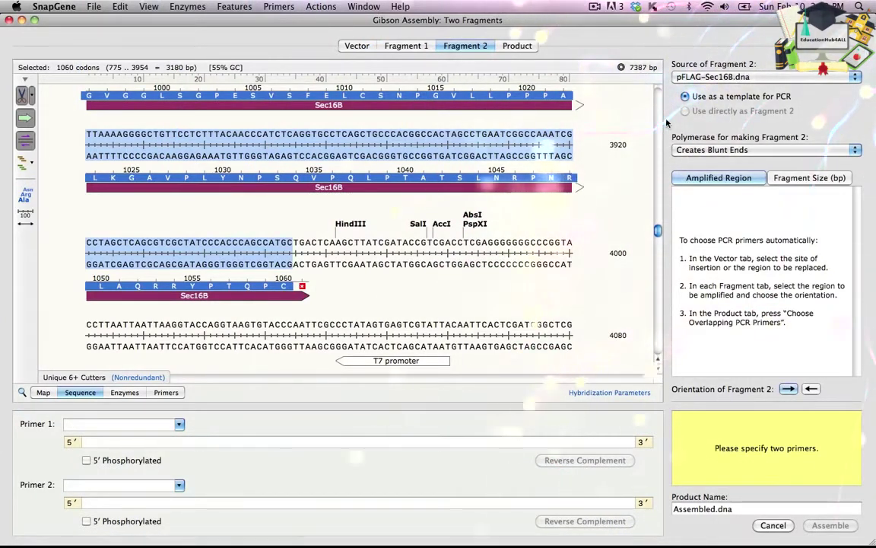
# From the Product page, bring up the Choose Overlapping PCR Primers settings
pyautogui.click(525, 47)
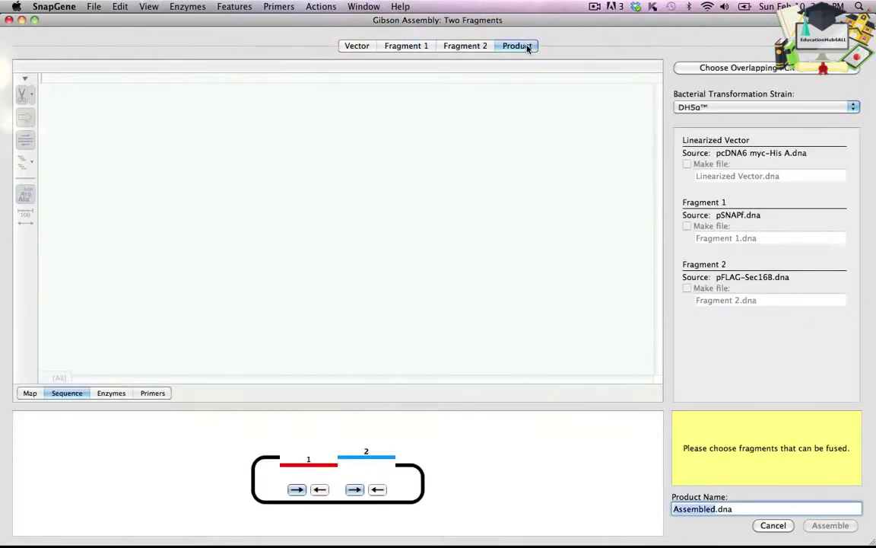
pyautogui.click(707, 67)
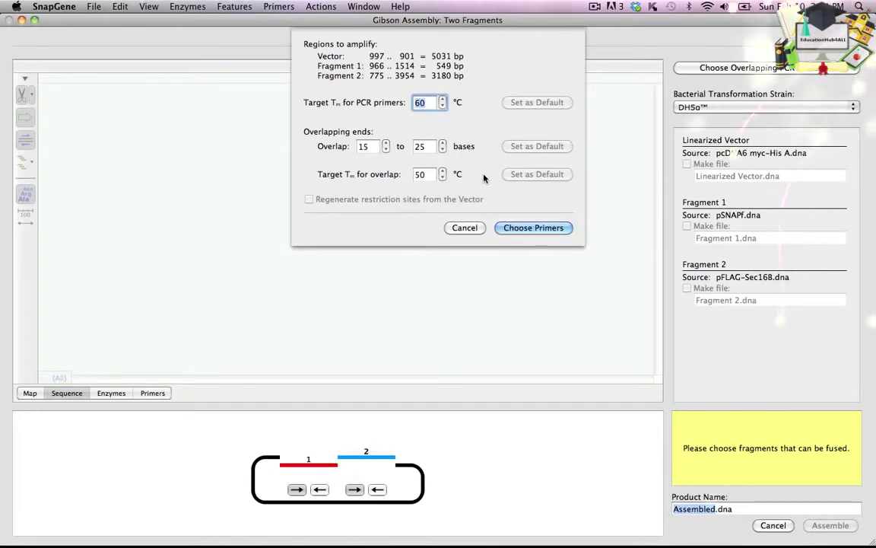
# Compute the overlapping primers, name the product 'pcDNA6 SNAP-Sec16B' and assemble it
pyautogui.click(522, 228)
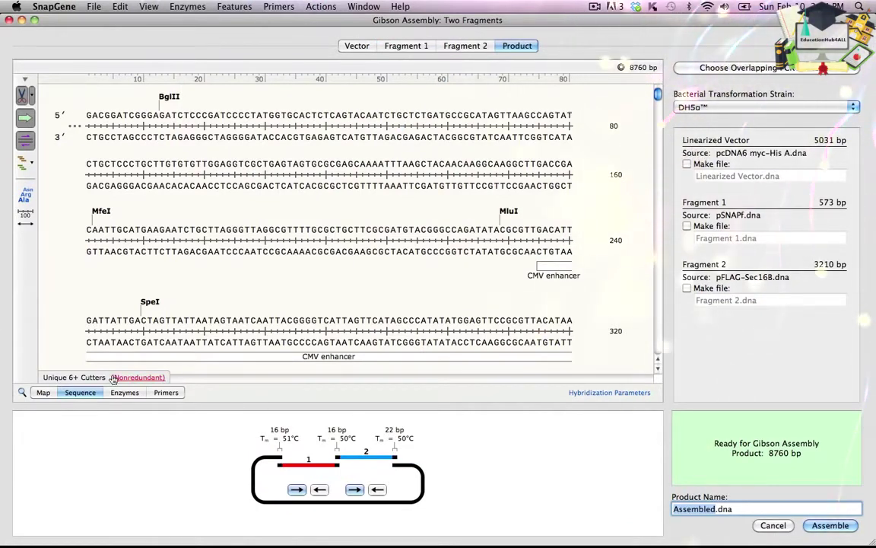
pyautogui.click(43, 393)
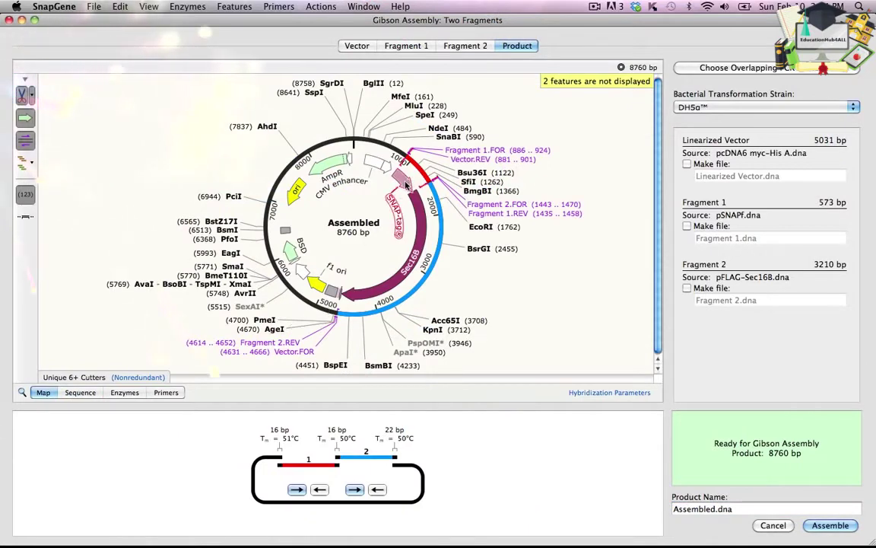
pyautogui.moveTo(418, 205)
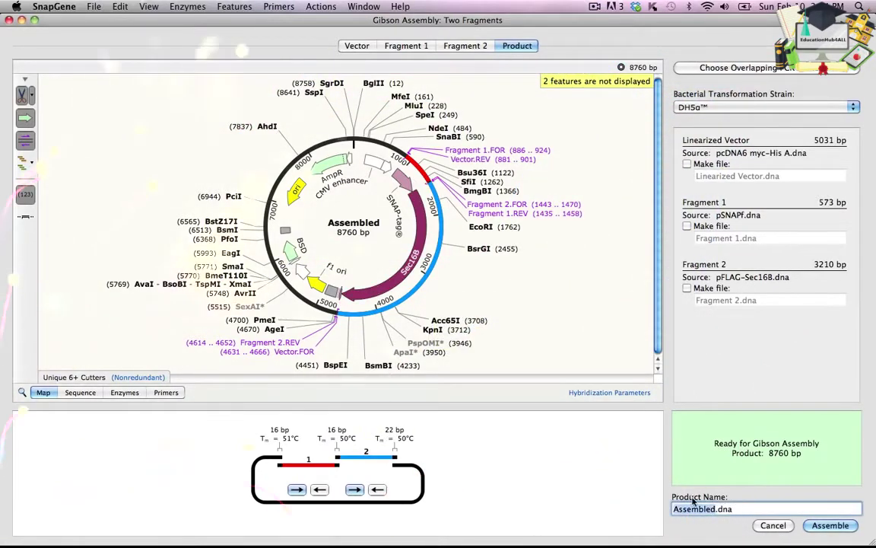
pyautogui.write('pcDNA')
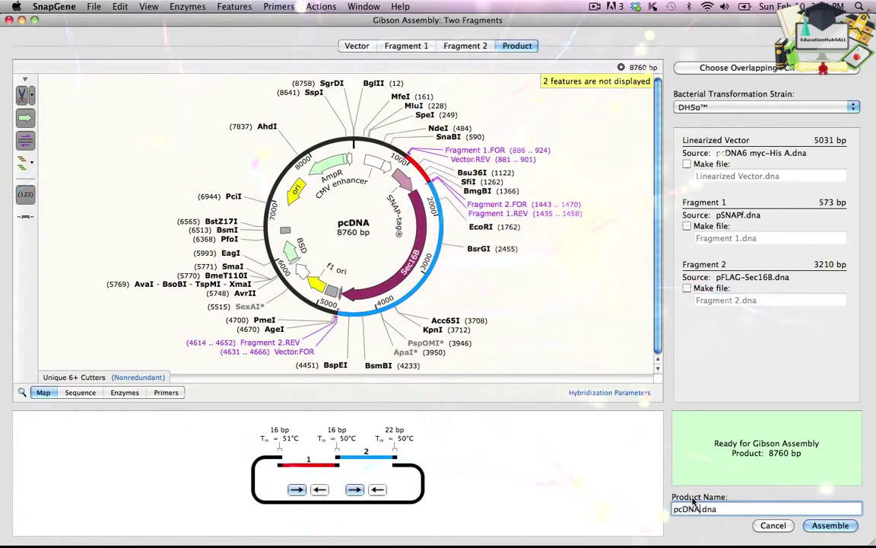
pyautogui.write('6 SNAP-Sec16B')
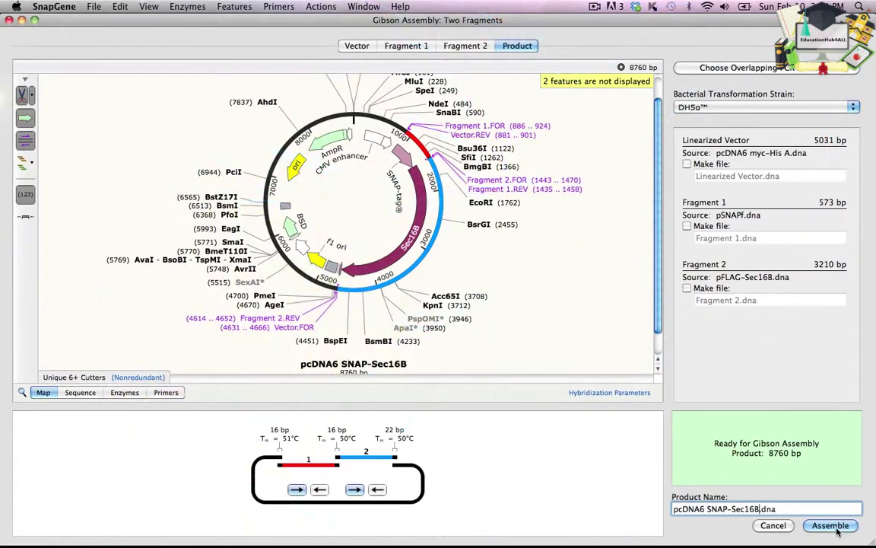
pyautogui.click(837, 531)
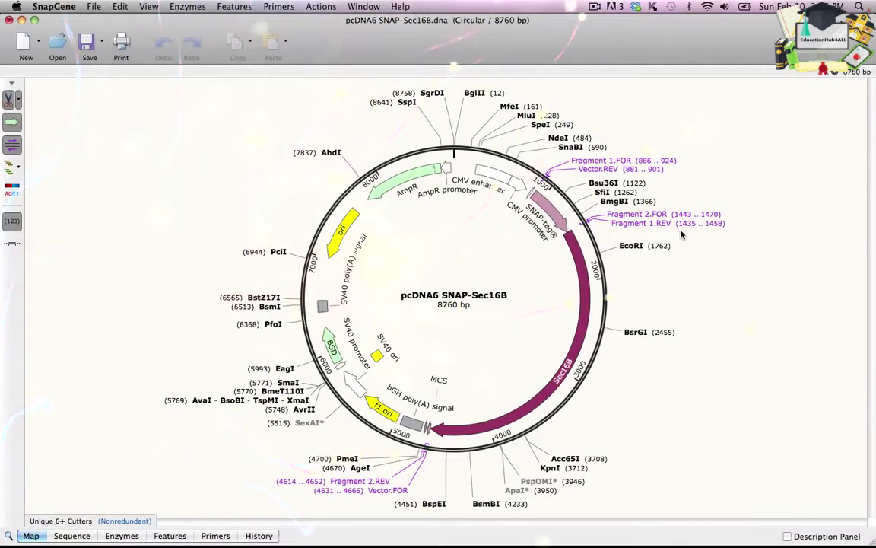
# Select SNAP-tag and scroll its sequence to check the primer binding sites at each junction
pyautogui.click(554, 216)
pyautogui.click(554, 216)
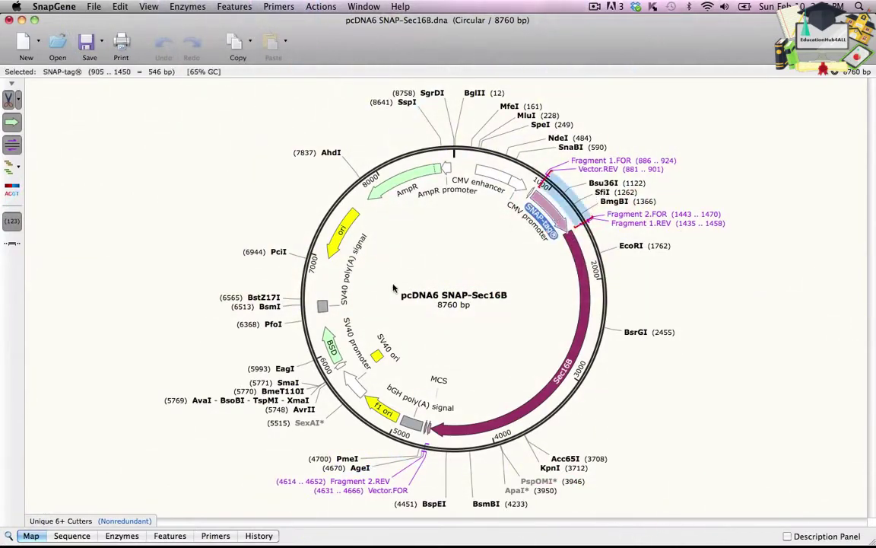
pyautogui.click(70, 536)
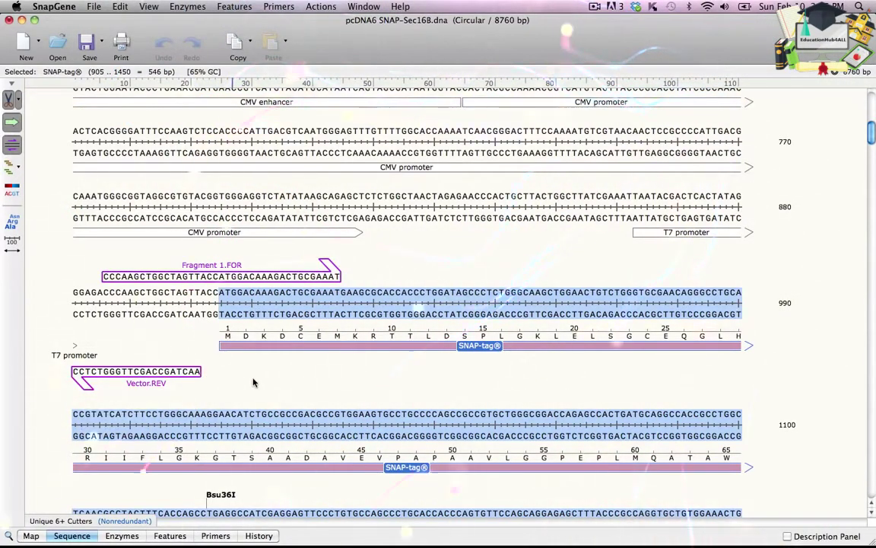
pyautogui.scroll(-10, 866, 491)
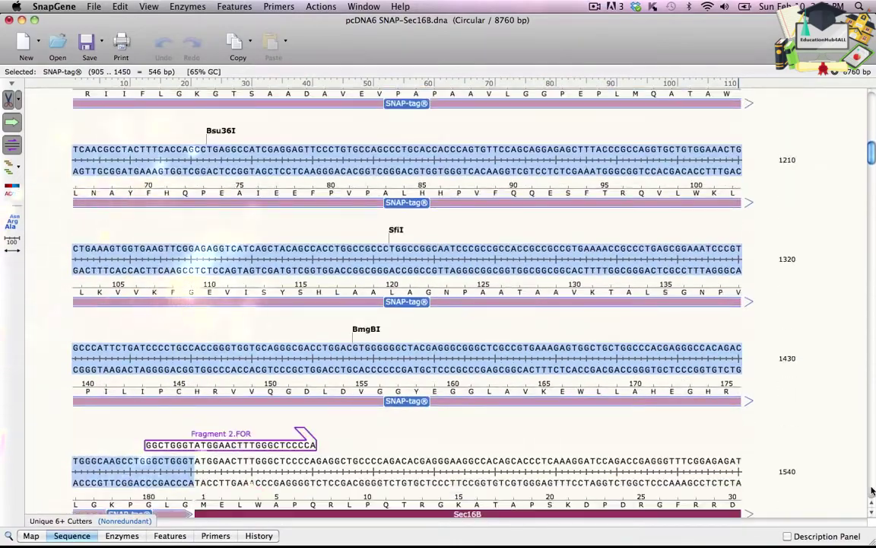
pyautogui.scroll(-5, 872, 491)
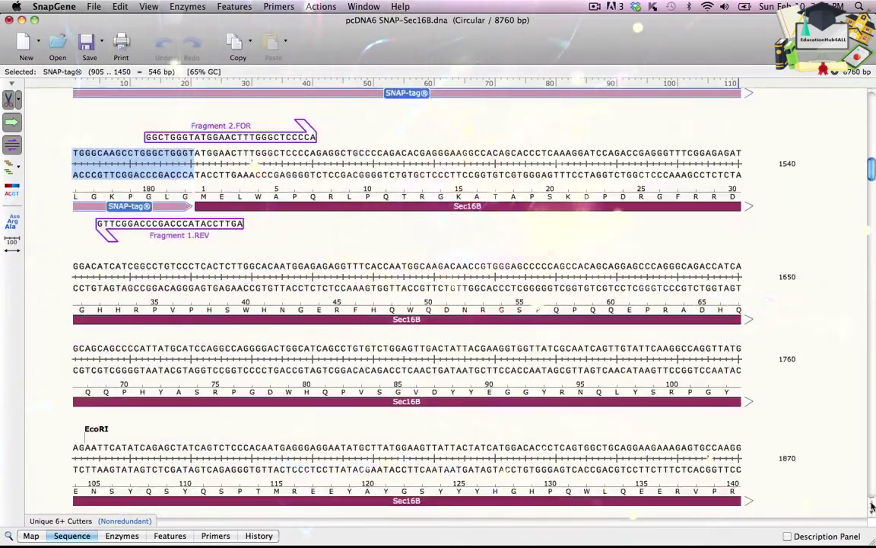
pyautogui.scroll(-20, 872, 480)
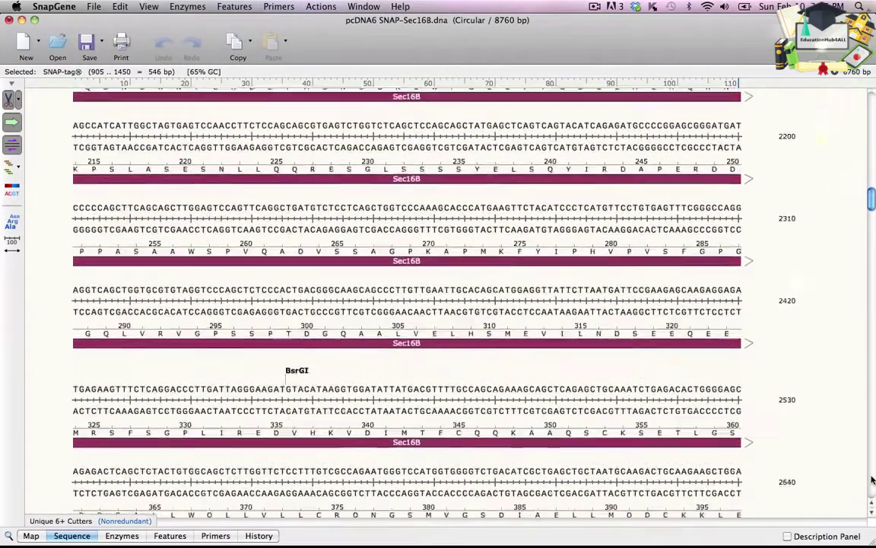
pyautogui.scroll(-5, 872, 479)
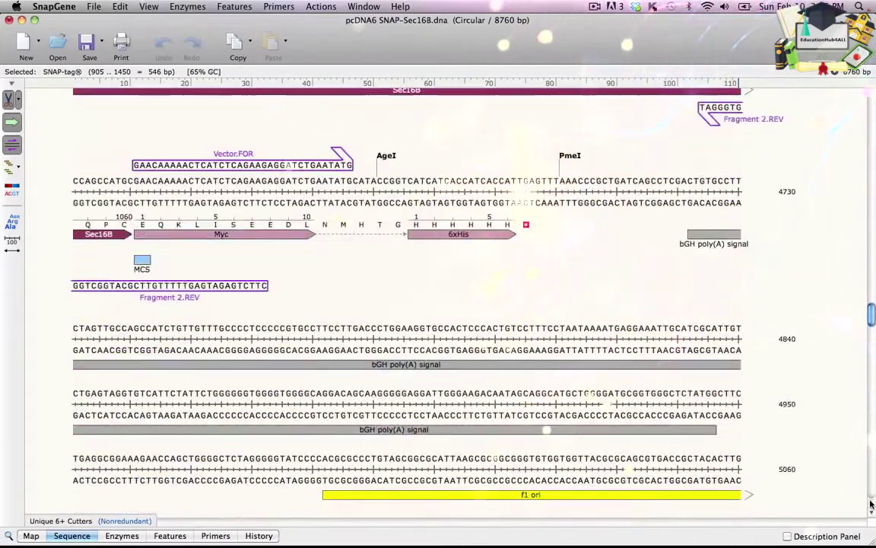
pyautogui.scroll(3, 216, 341)
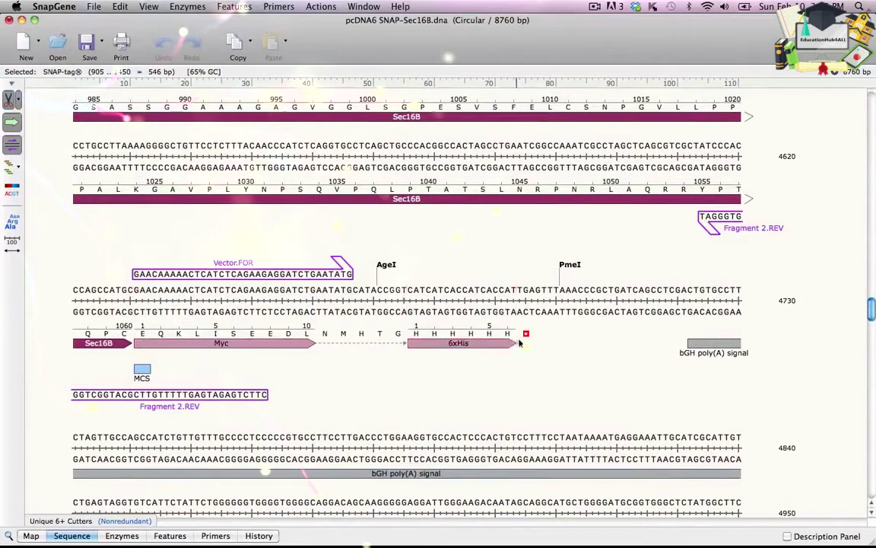
# Scroll through the assembly history diagram, then show the list of six primers
pyautogui.click(258, 537)
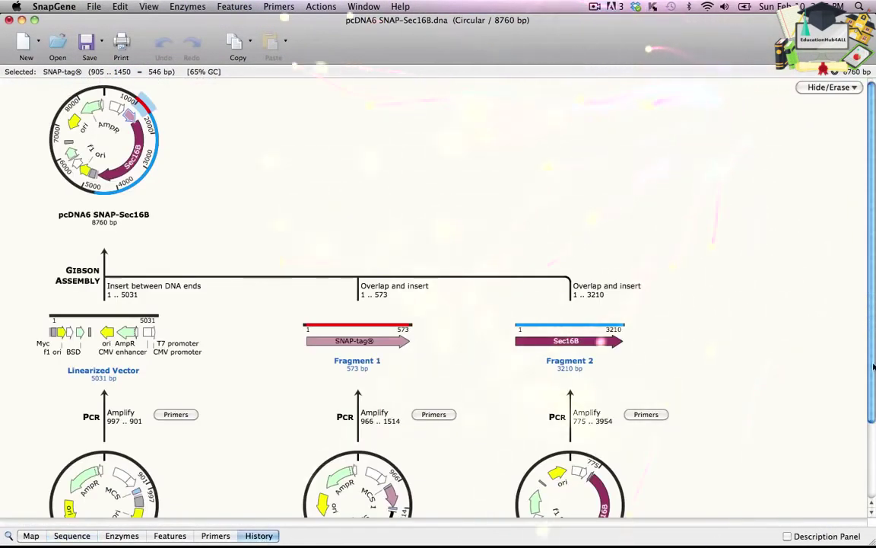
pyautogui.moveTo(872, 367); pyautogui.dragTo(873, 348)
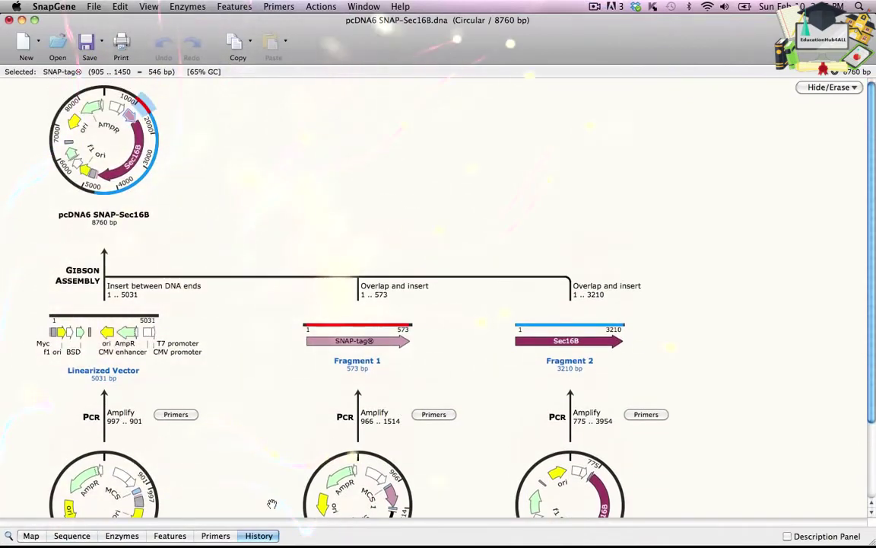
pyautogui.click(216, 536)
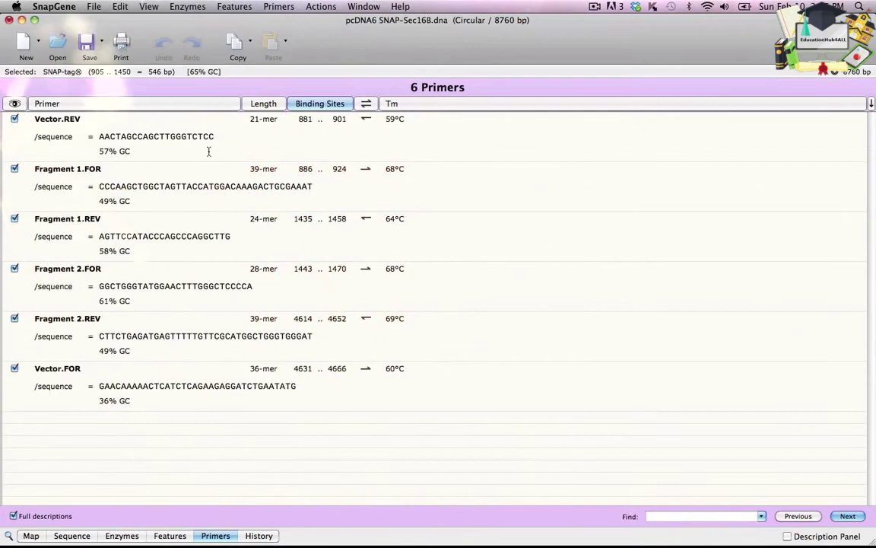
# Select all primers and save them to the Desktop as the tab-delimited file 'Primers'
pyautogui.click(120, 6)
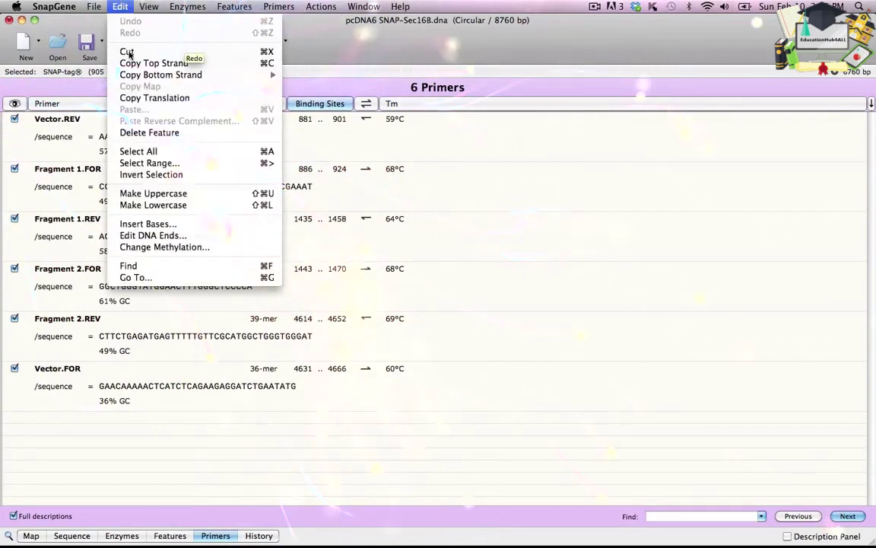
pyautogui.click(167, 153)
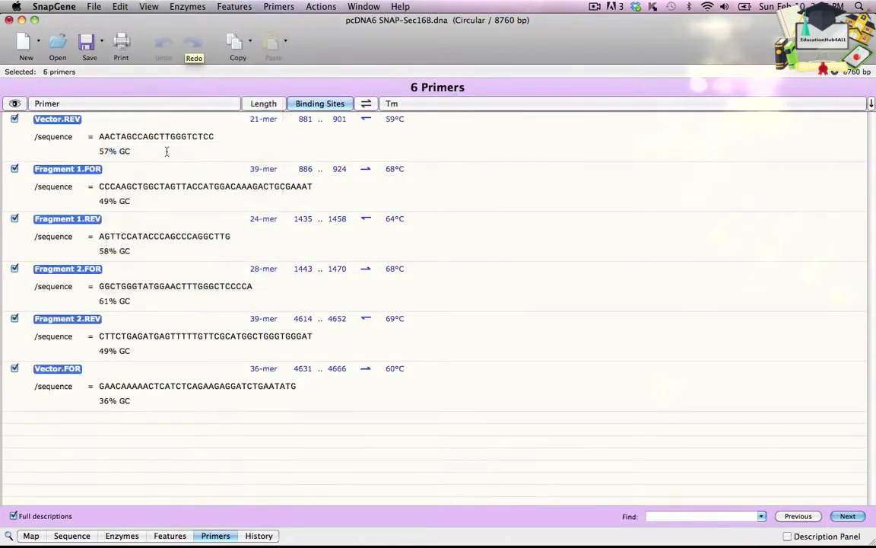
pyautogui.click(283, 7)
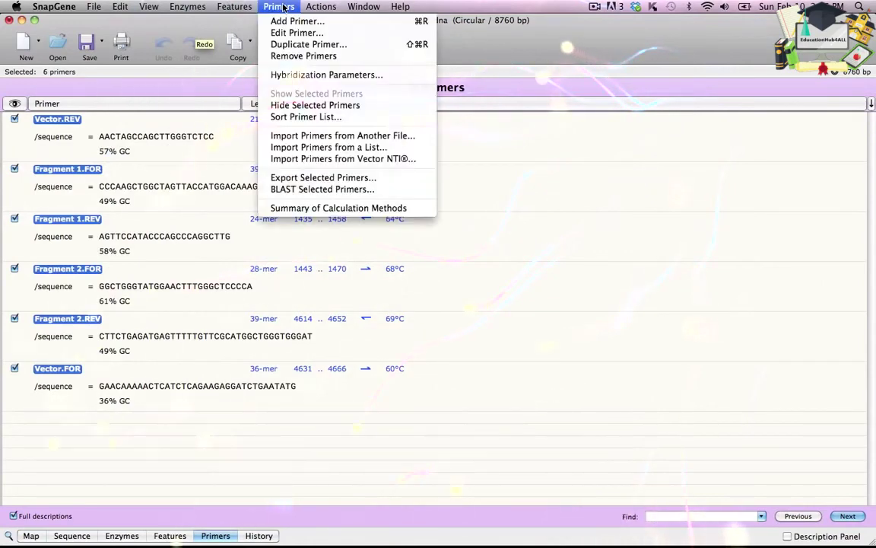
pyautogui.click(323, 177)
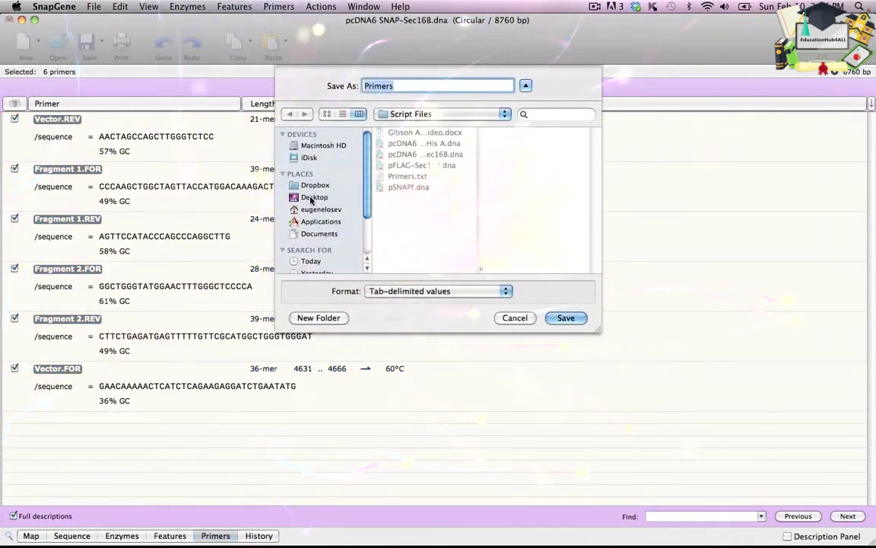
pyautogui.click(314, 197)
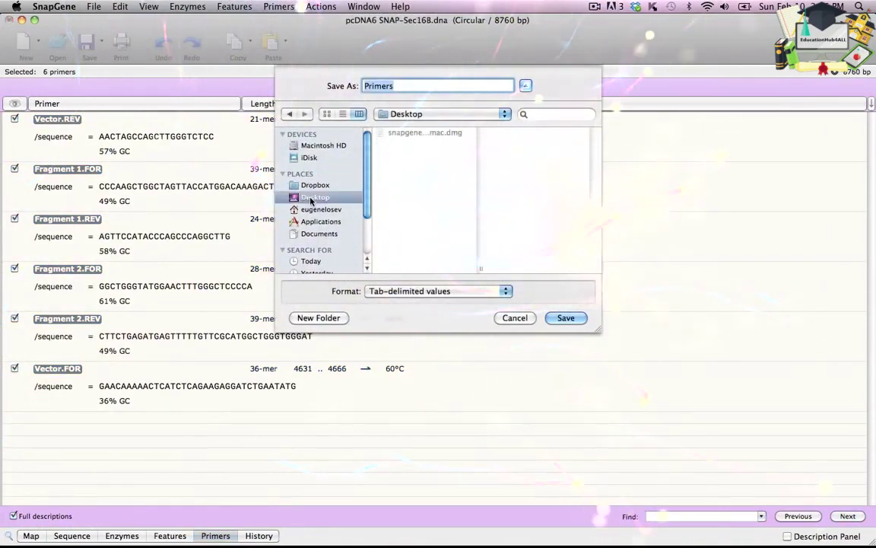
pyautogui.click(566, 318)
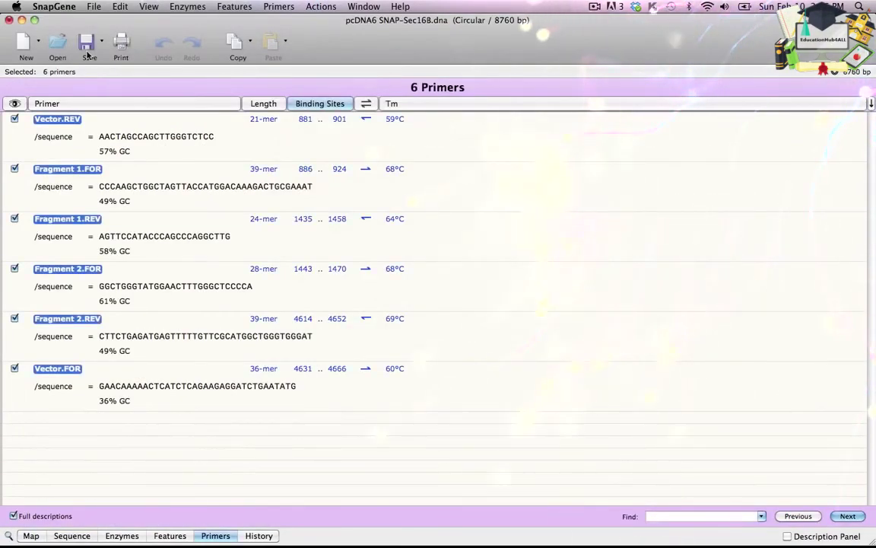
# Close the pcDNA6 SNAP-Sec16B window to reveal Primers.txt with the six primers and their sequences
pyautogui.click(22, 20)
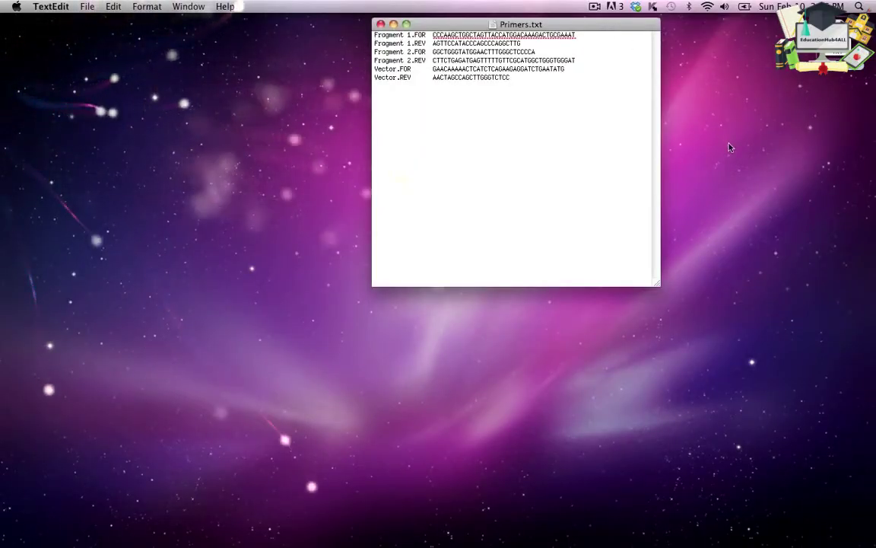